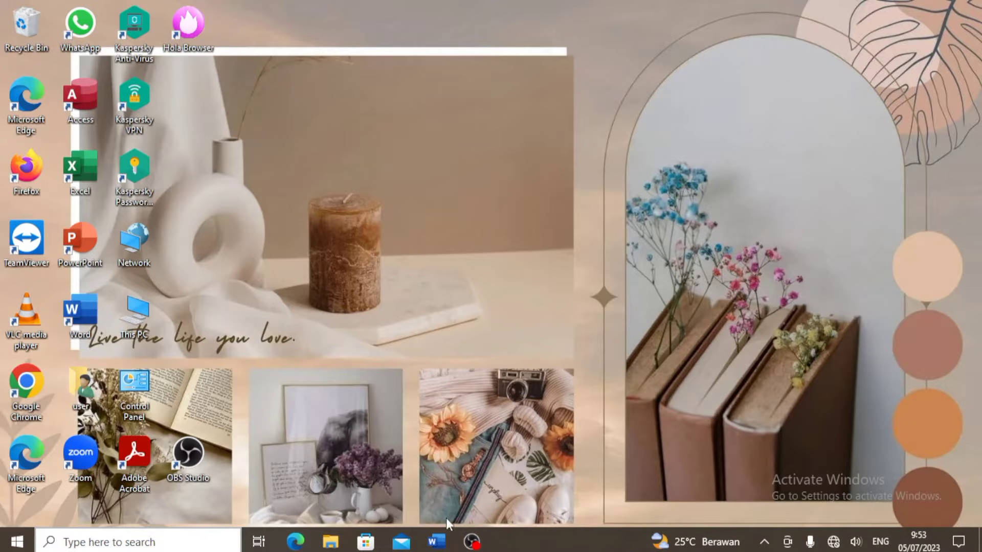
Switch to the open Tugas MSI document in Word.
mouse_move(439, 539)
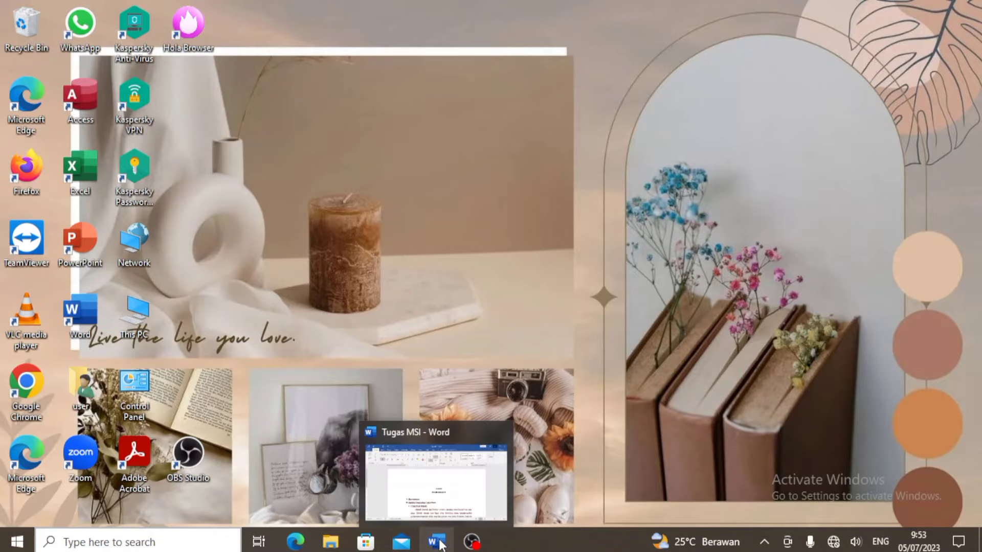
click(438, 540)
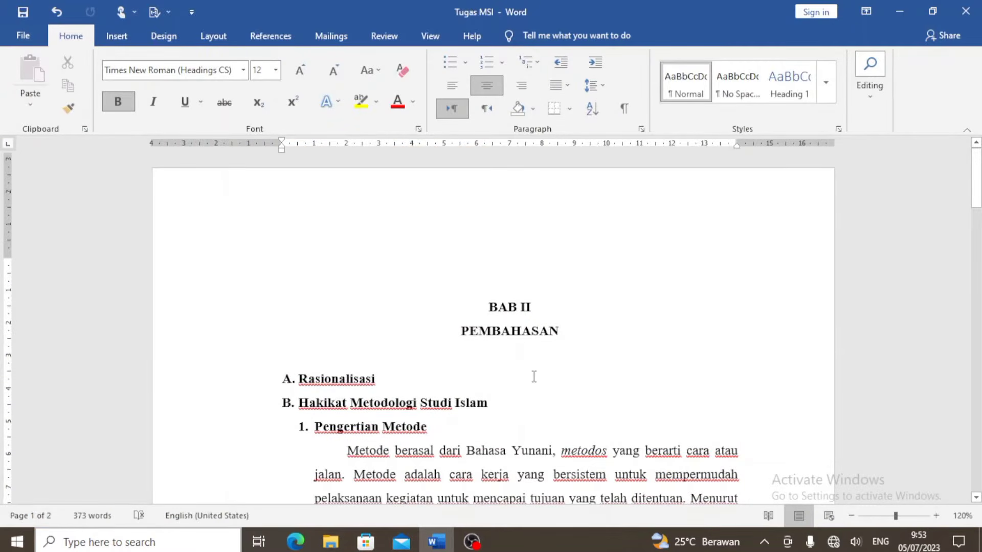
Read through the paragraphs of the Pengertian Metode section under BAB II to identify the passage that needs a source citation.
scroll(532, 378, down, 3)
scroll(532, 378, up, 3)
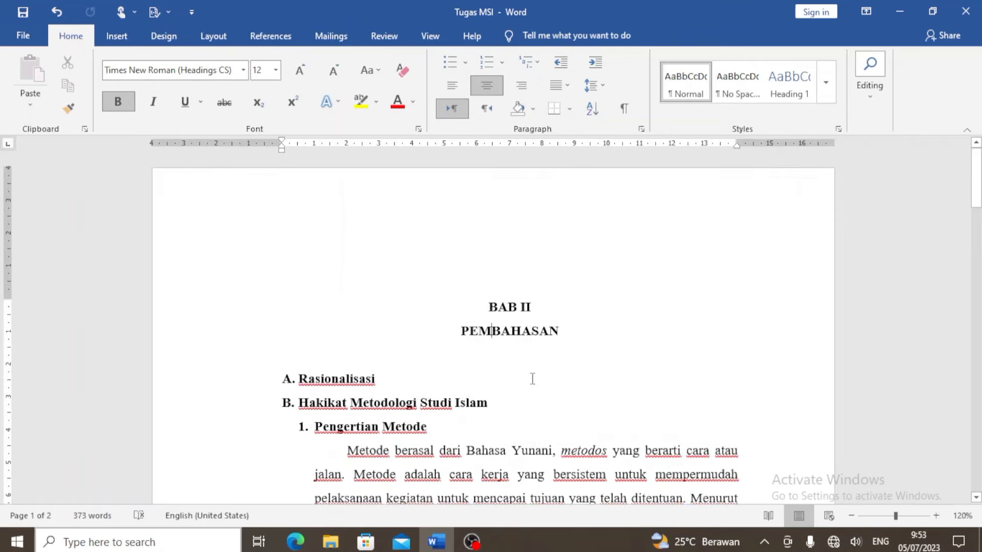
scroll(613, 383, down, 2)
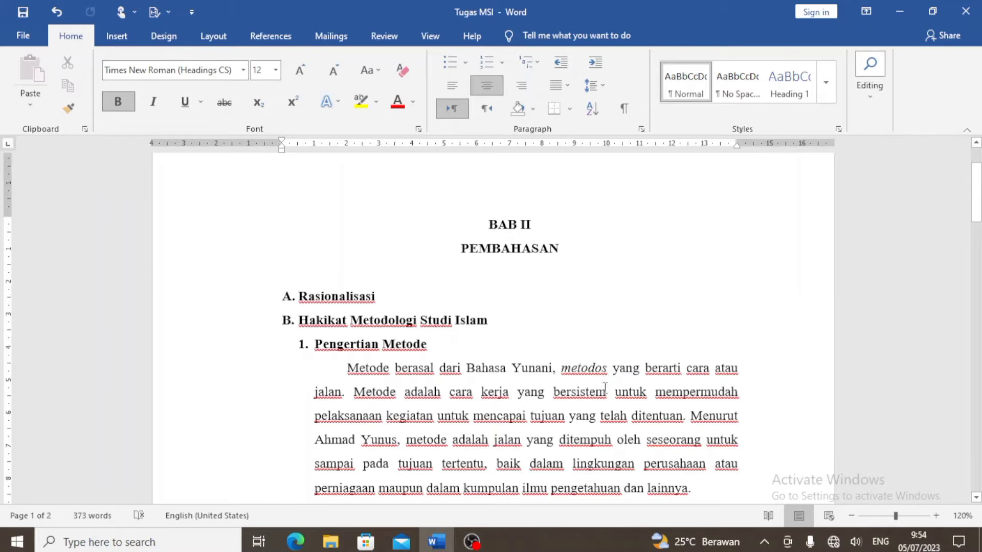
scroll(583, 387, down, 1)
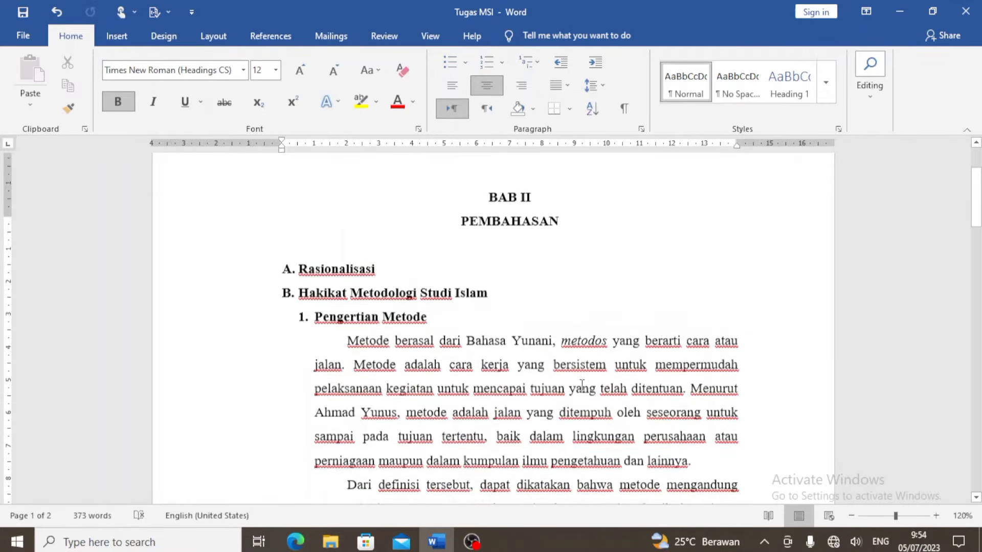
scroll(581, 384, up, 4)
scroll(581, 386, down, 3)
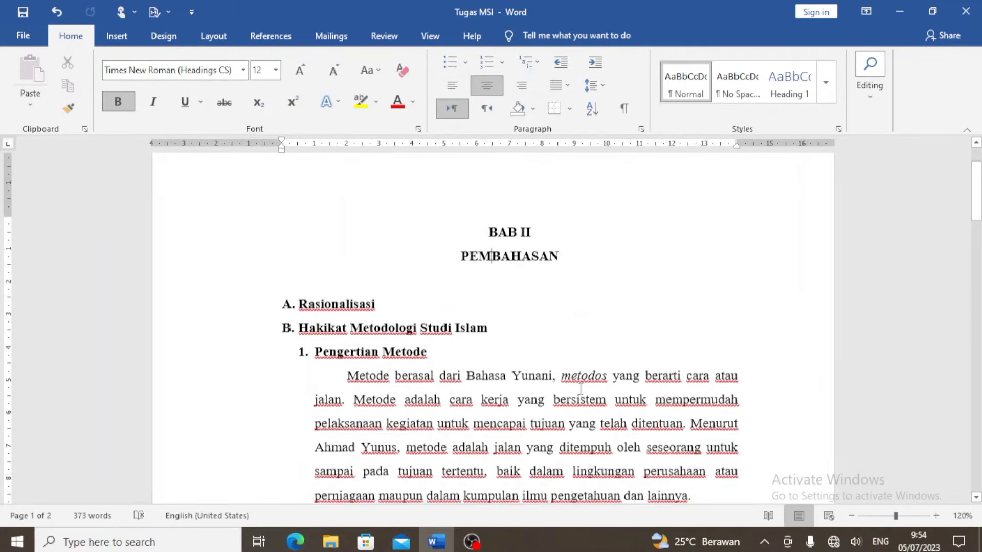
scroll(580, 388, down, 3)
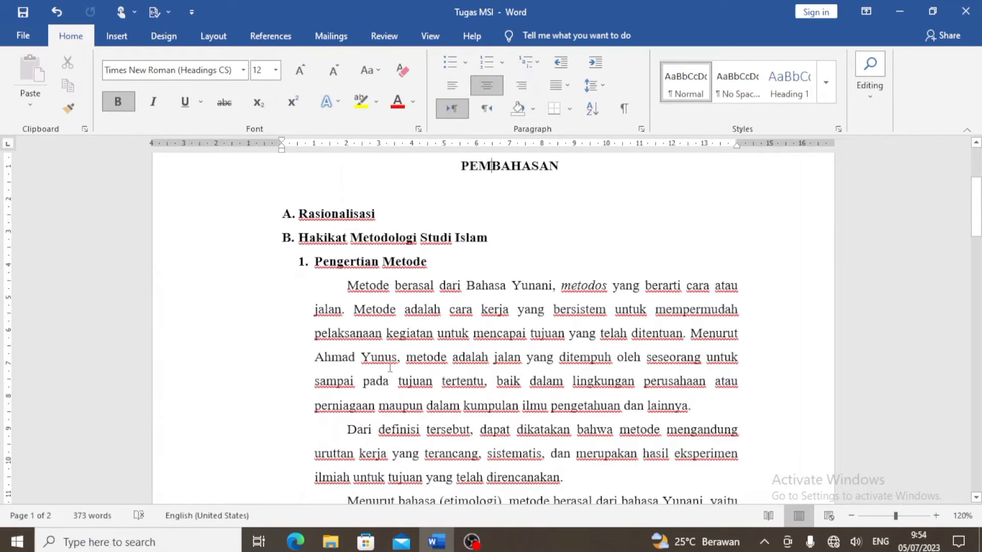
click(391, 364)
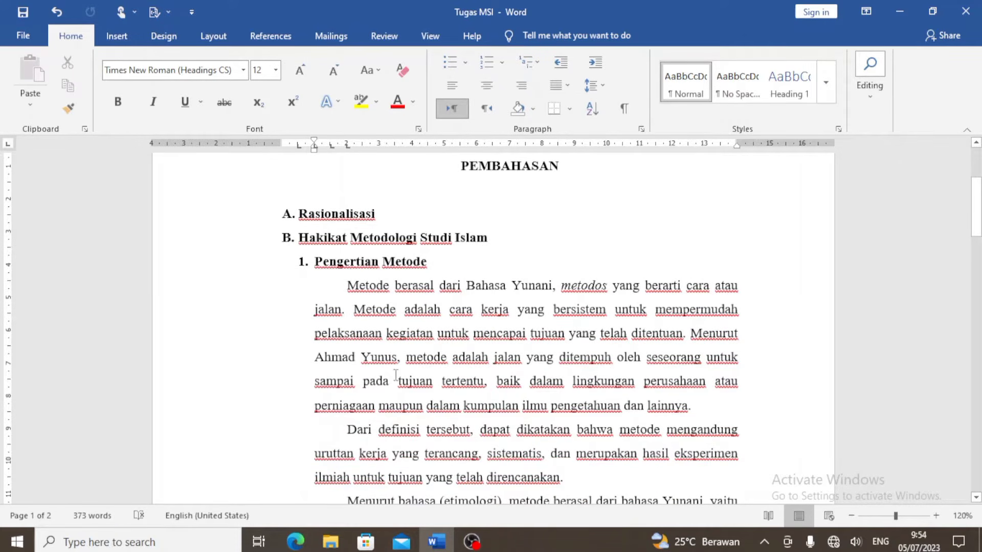
click(466, 379)
scroll(496, 398, down, 3)
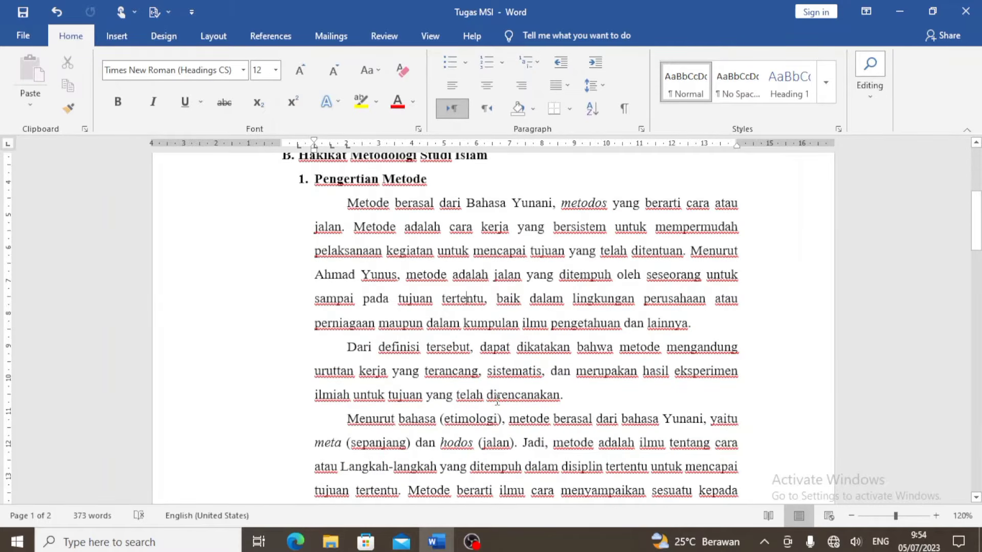
scroll(496, 398, down, 2)
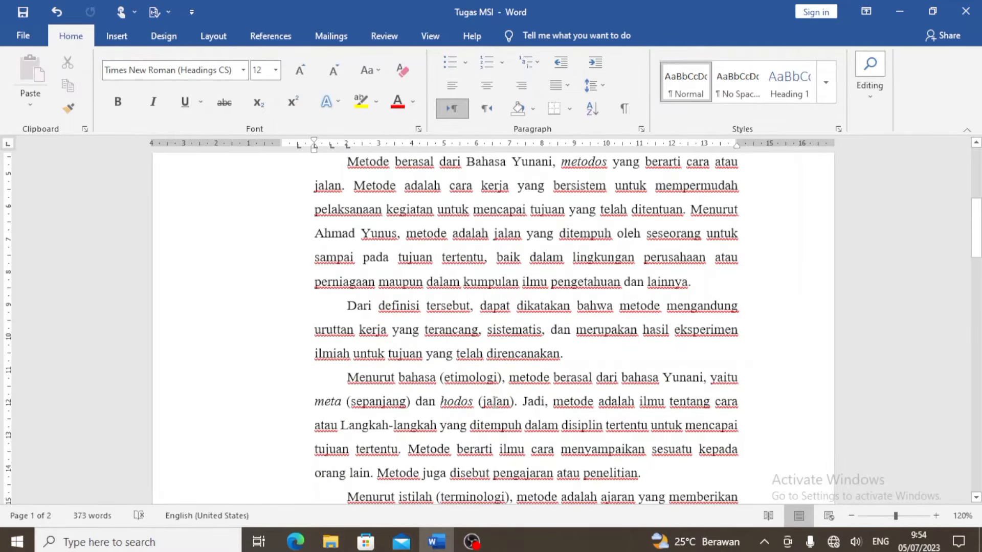
scroll(494, 402, down, 2)
scroll(392, 409, up, 6)
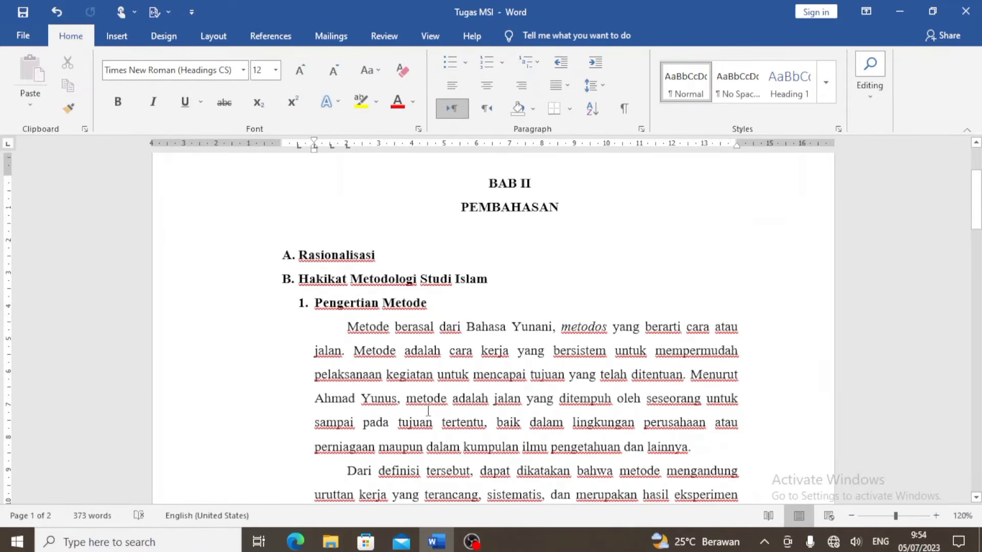
scroll(428, 411, up, 3)
scroll(428, 412, down, 3)
scroll(429, 415, down, 3)
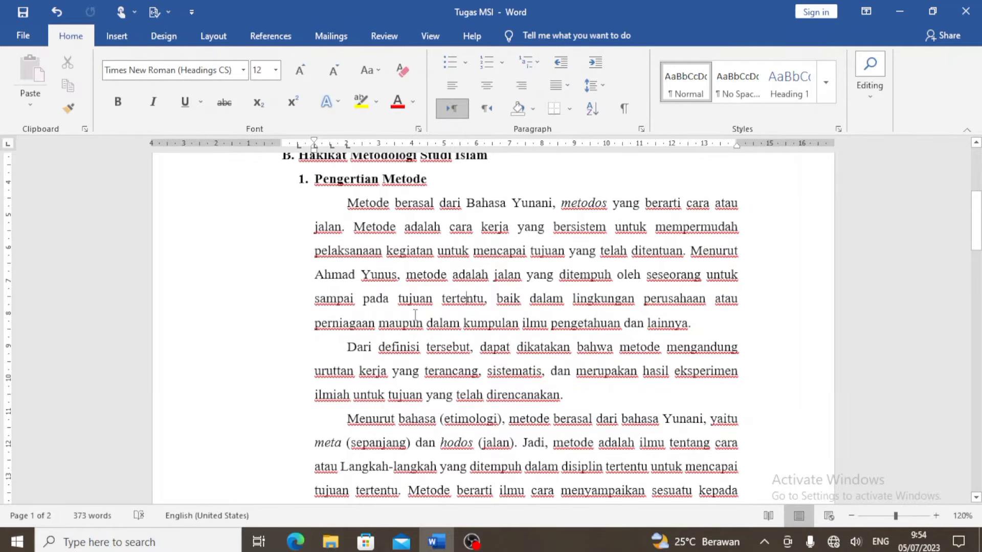
scroll(568, 395, down, 3)
scroll(569, 398, down, 1)
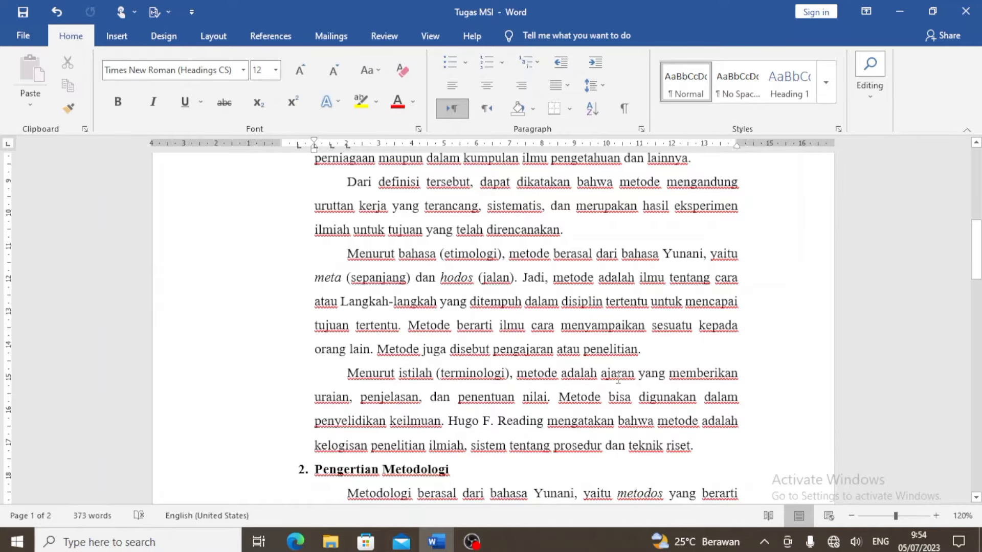
scroll(620, 373, up, 1)
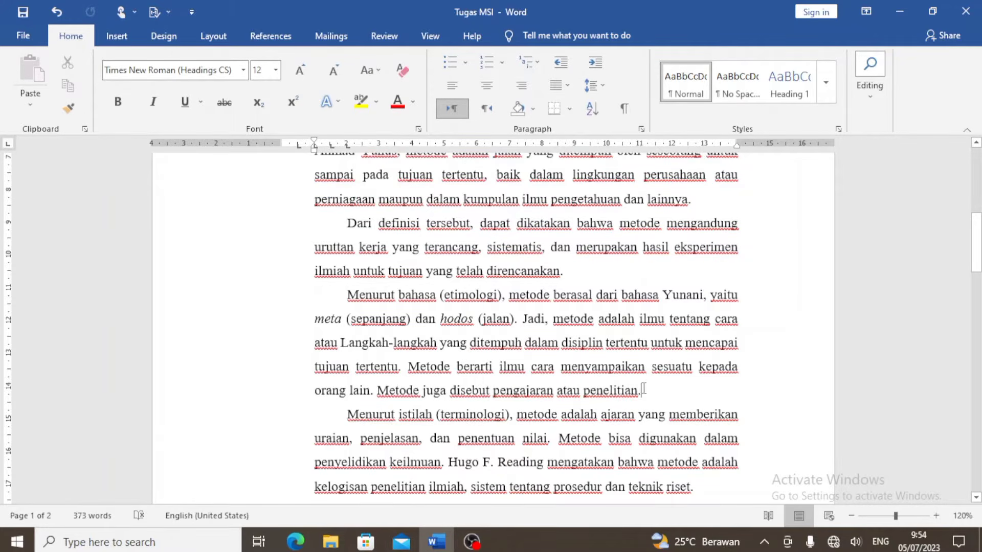
scroll(589, 356, up, 3)
scroll(589, 356, down, 3)
scroll(623, 378, up, 2)
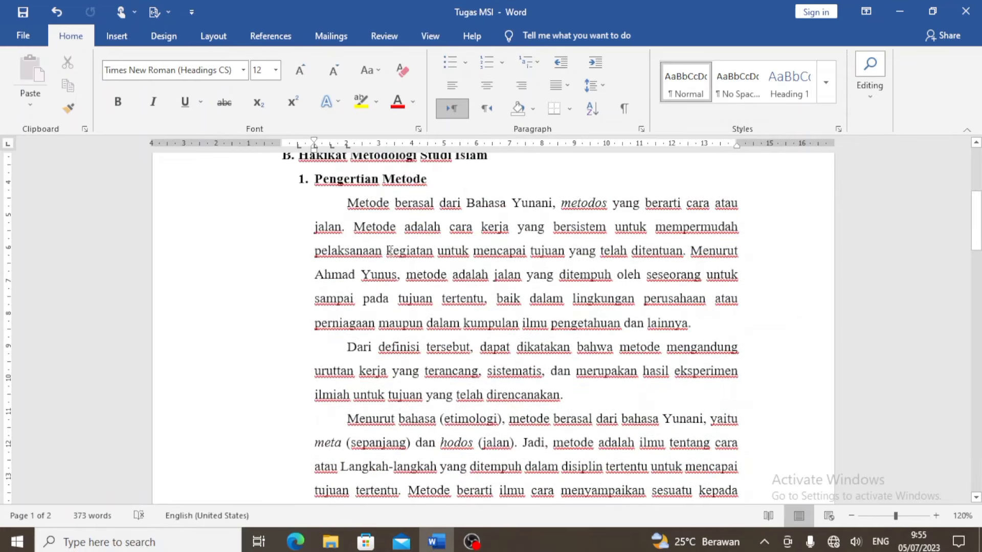
Insert a footnote after "penelitian." at the end of the "Menurut bahasa (etimologi)" paragraph.
click(347, 204)
scroll(638, 391, down, 2)
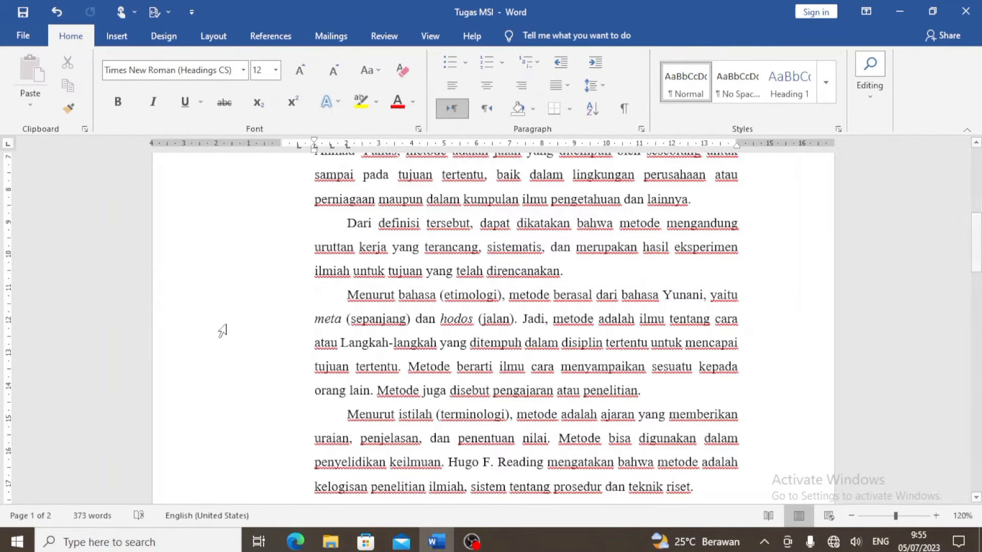
click(264, 43)
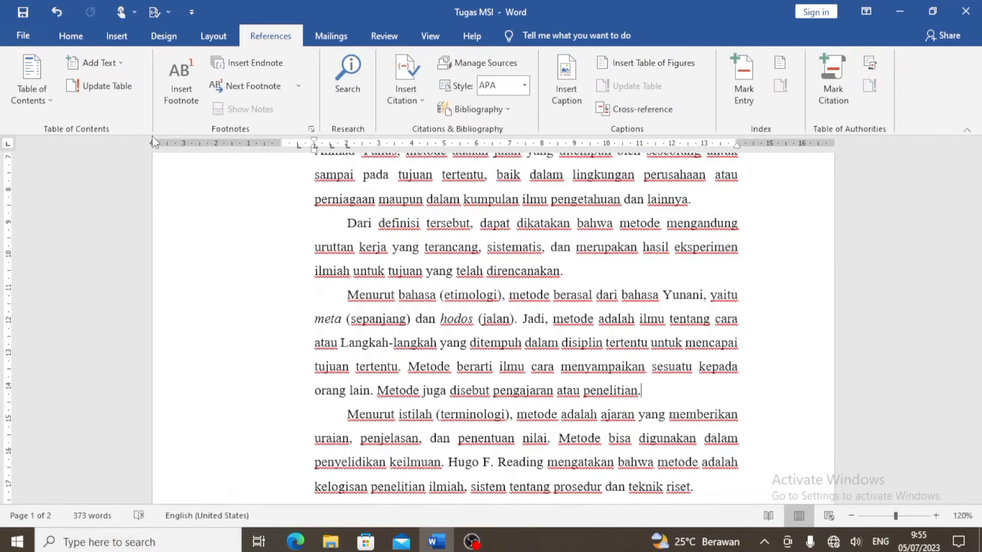
click(188, 101)
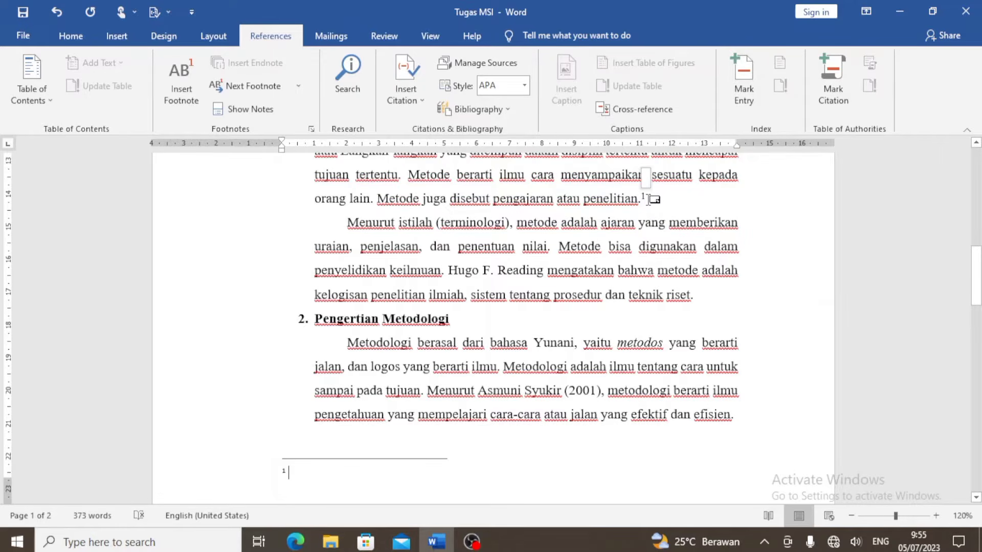
click(646, 200)
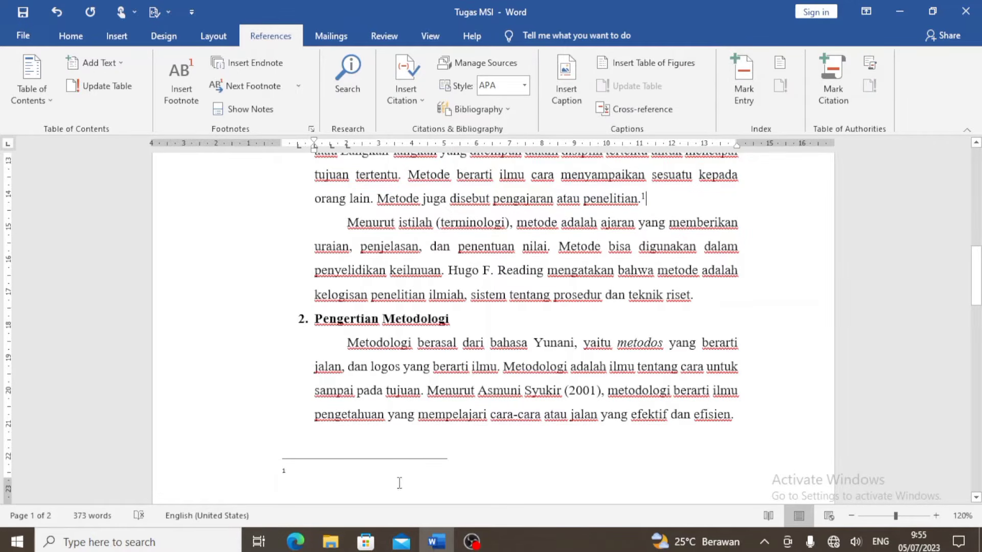
Start the footnote text with the book author's full name and the title "Metodologi Studi Islam", each followed by a comma.
click(360, 471)
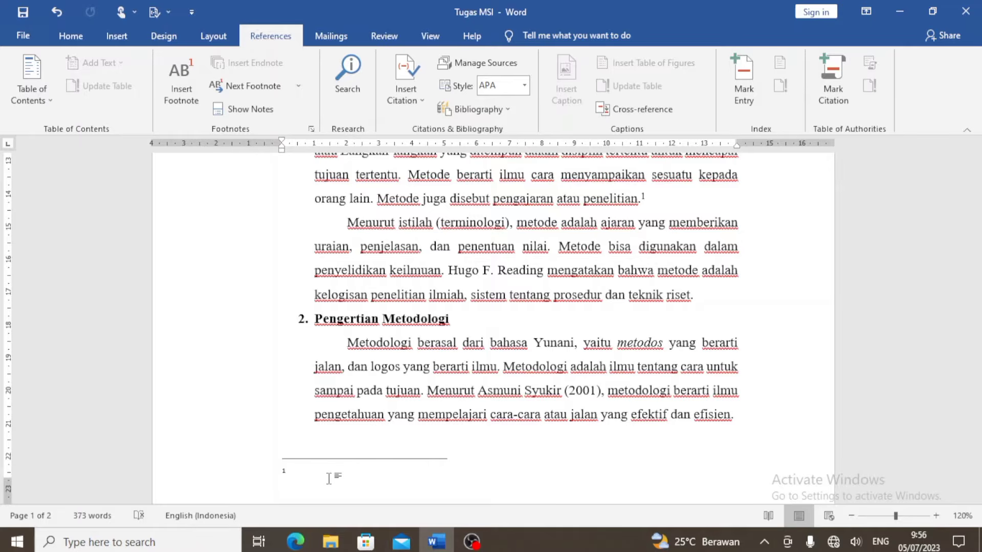
text(Koko Abdul Kodir)
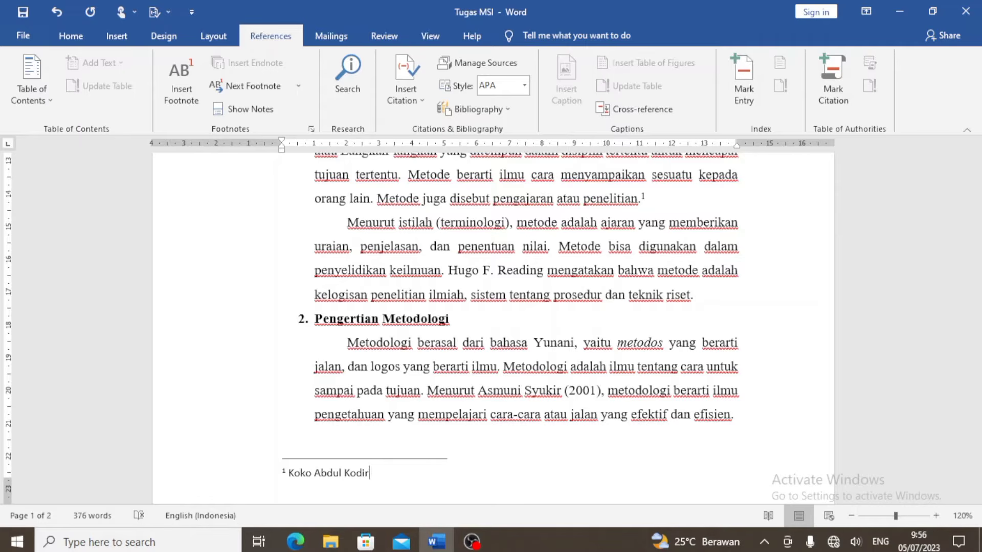
text(,)
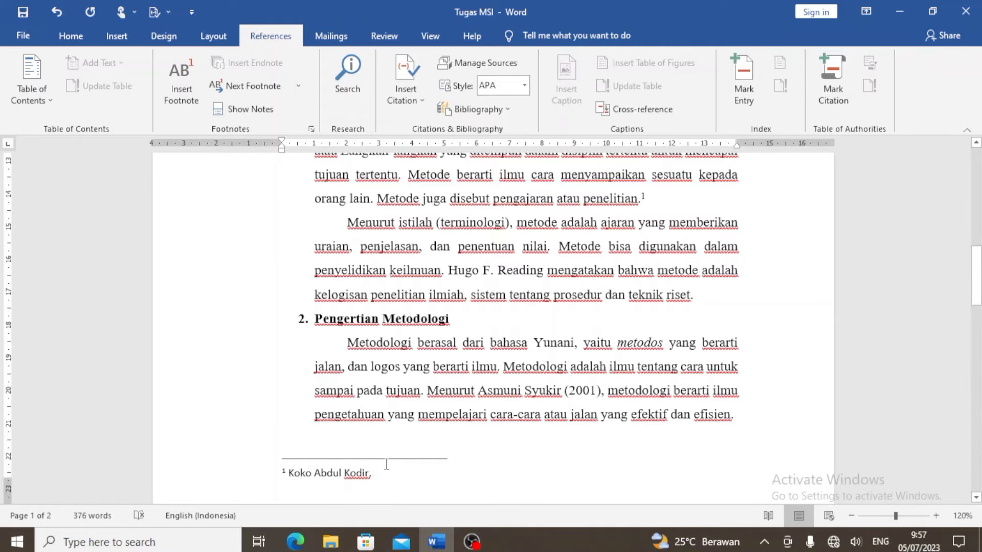
text(M)
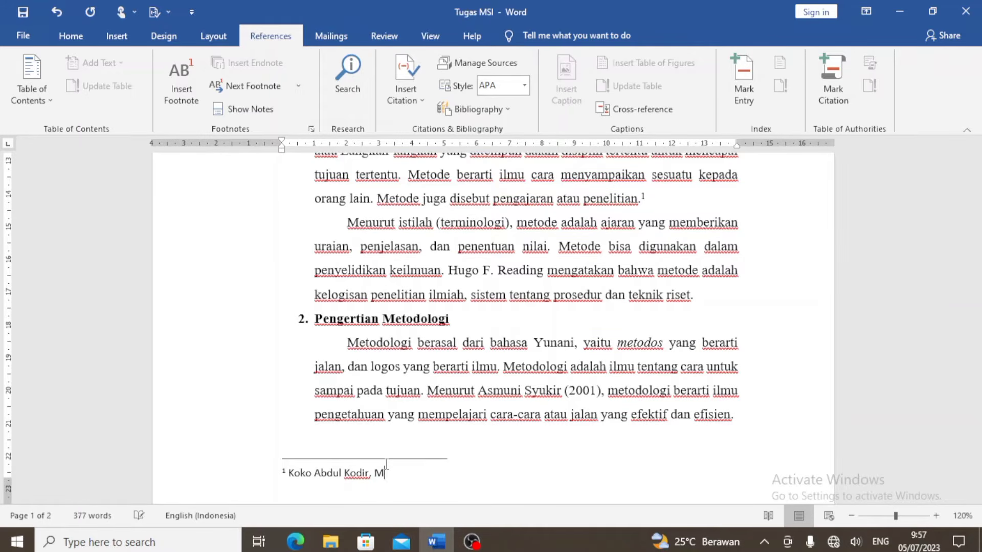
text(etodologi St)
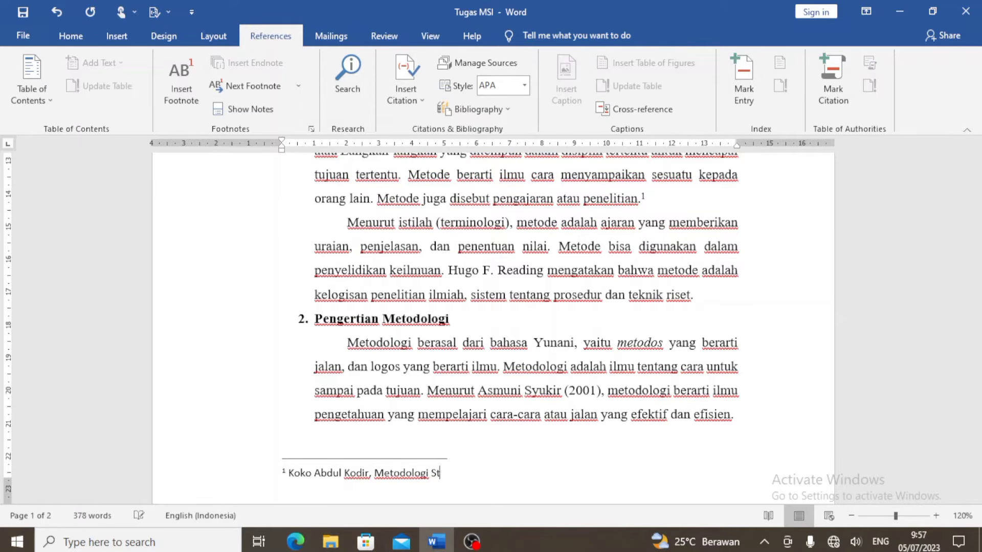
text(udi Islam)
text(,)
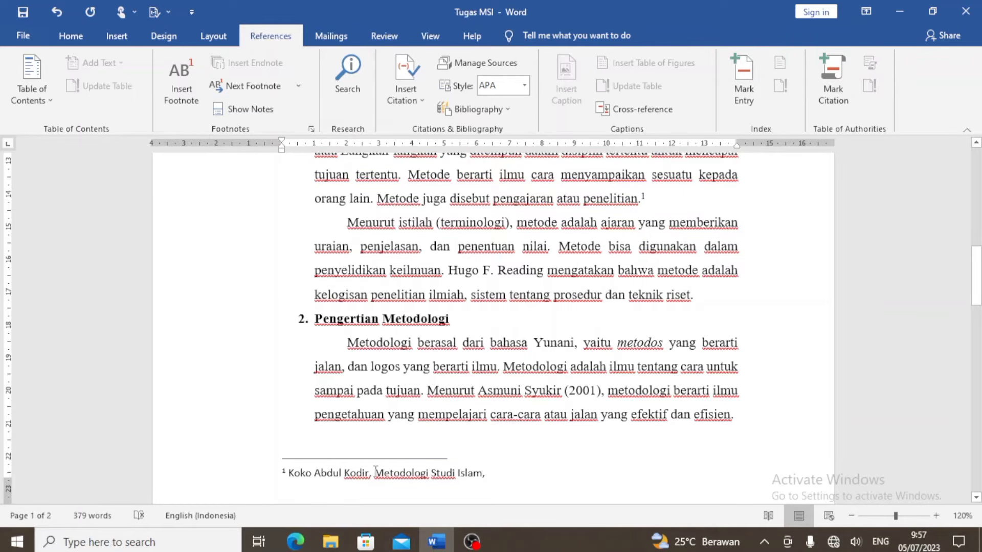
Italicize the book title "Metodologi Studi Islam" in the footnote.
drag(376, 472, 471, 480)
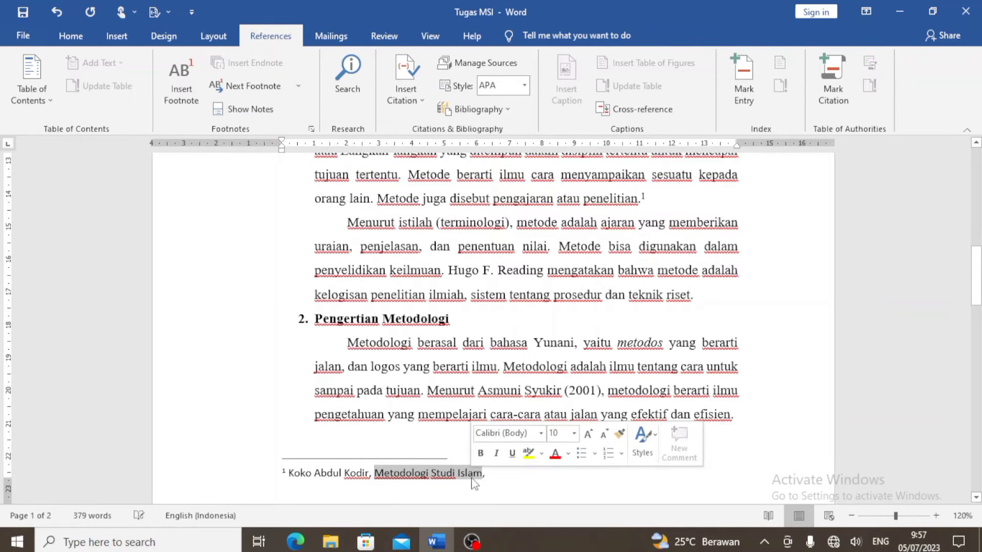
click(80, 39)
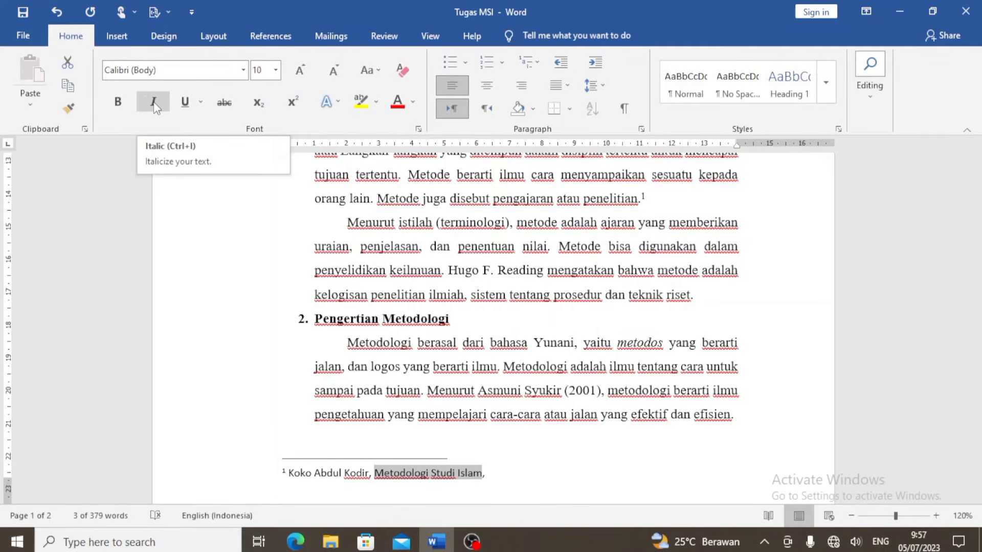
click(154, 103)
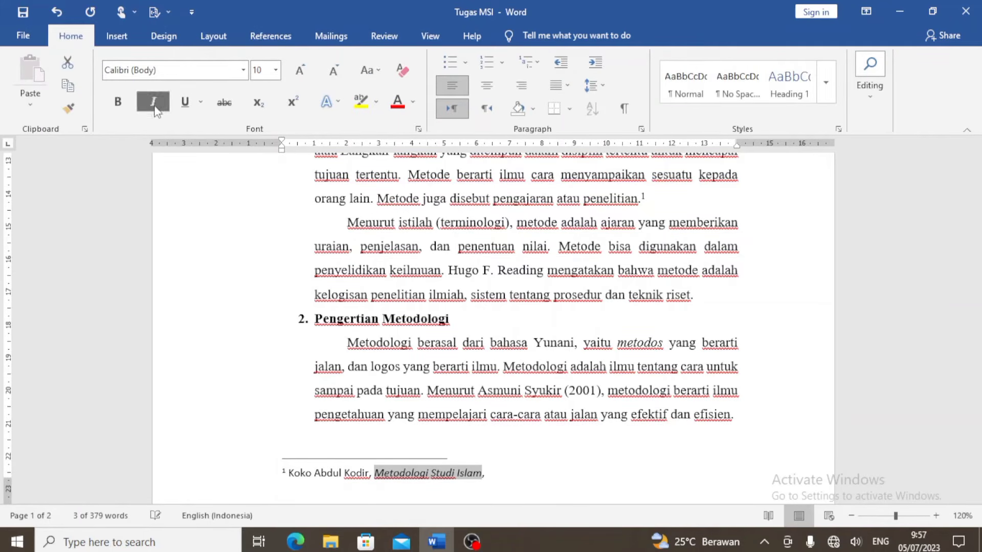
Add the publication details "Bandung: Pustaka Setia, 2014," after the title in the footnote.
click(490, 473)
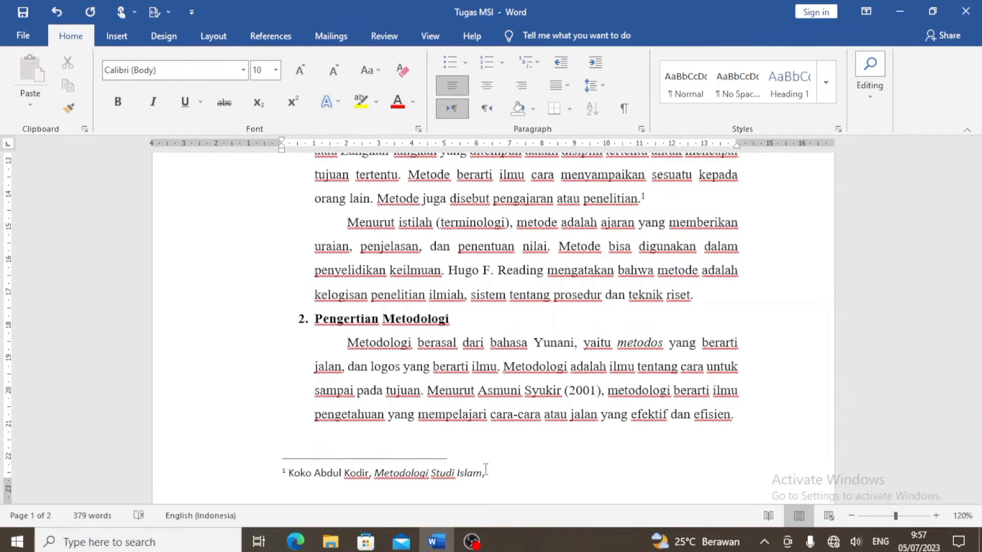
text(Bandung:)
text(Pustaka S)
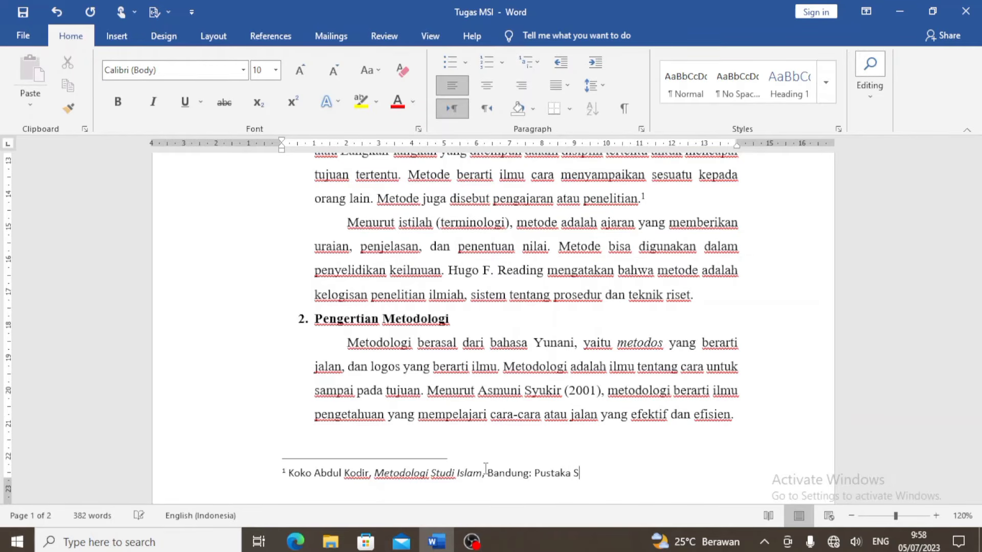
text(etia,)
text(2014,)
scroll(467, 407, up, 5)
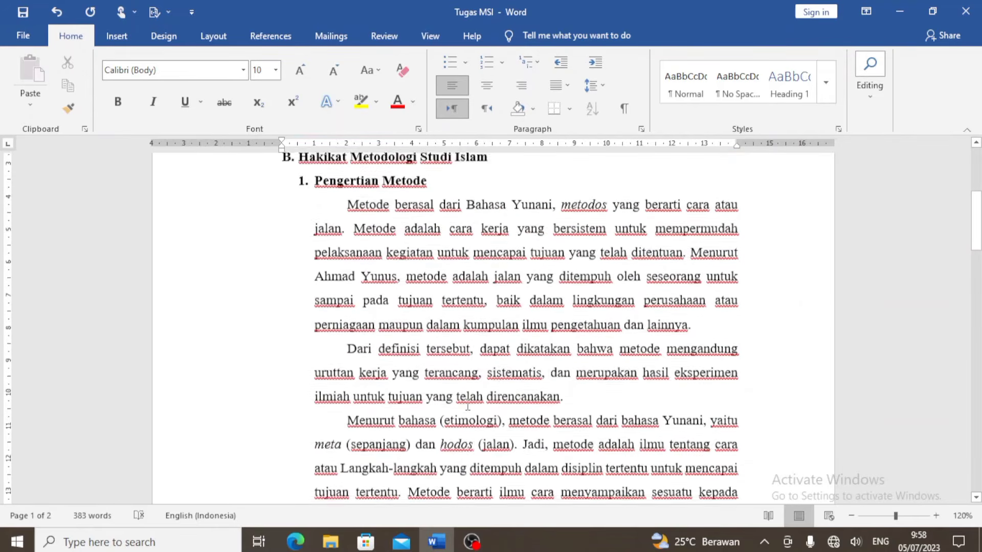
scroll(467, 407, up, 1)
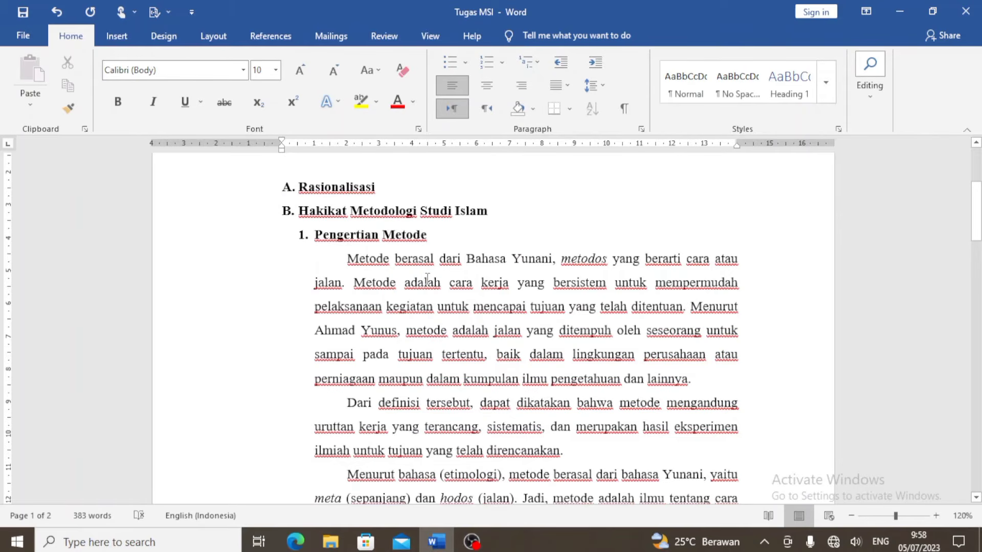
scroll(464, 303, down, 2)
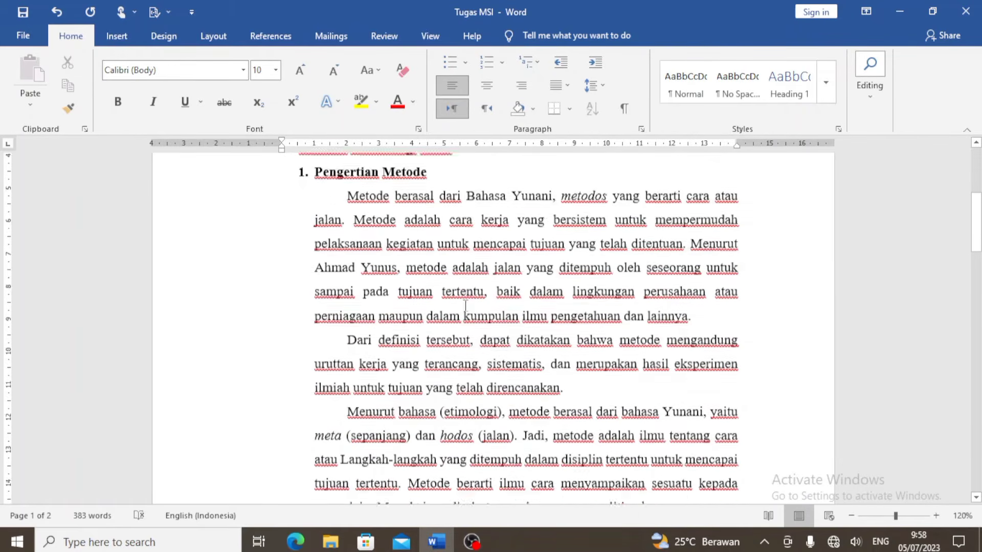
scroll(464, 304, up, 1)
scroll(465, 307, down, 2)
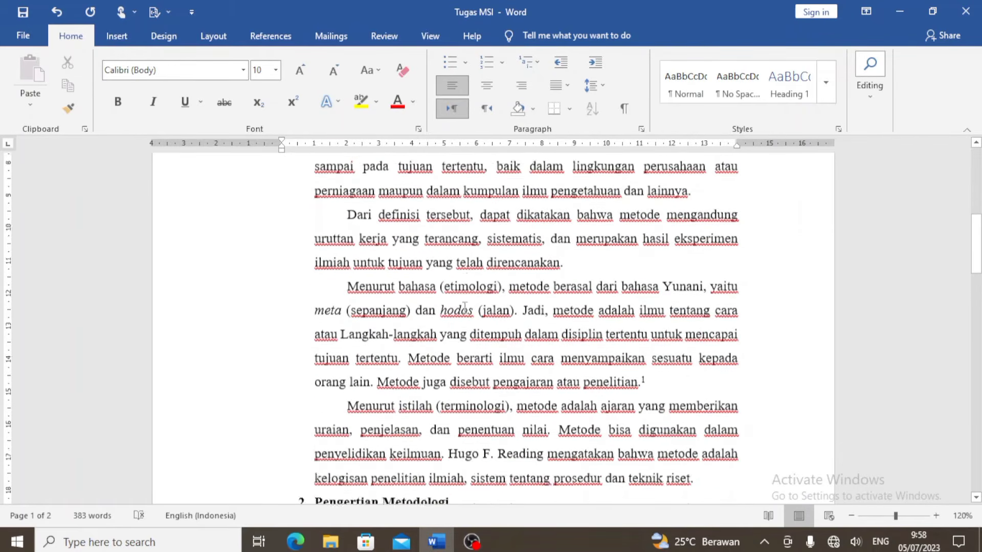
scroll(464, 308, down, 4)
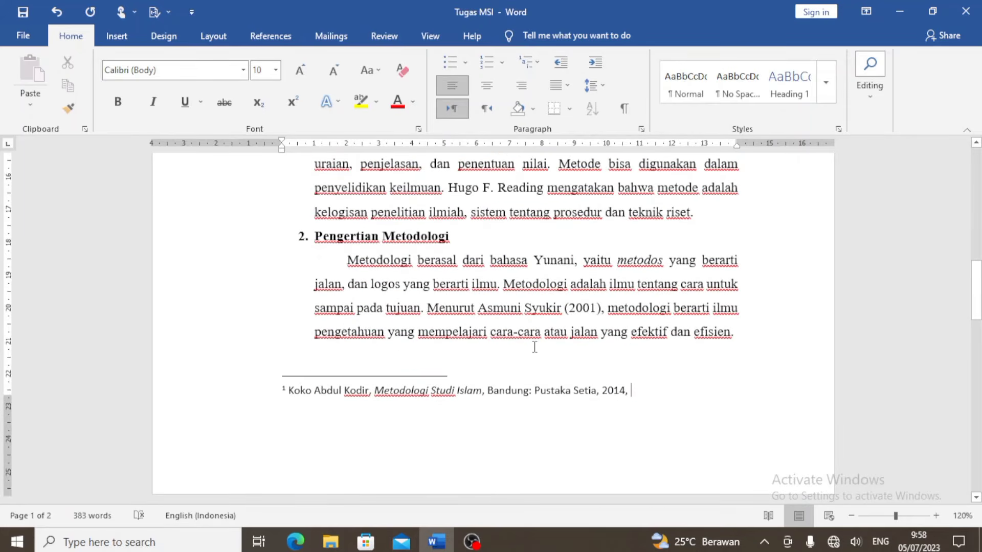
Finish the footnote with the page reference "hlm. 16" after the year 2014.
scroll(535, 347, up, 1)
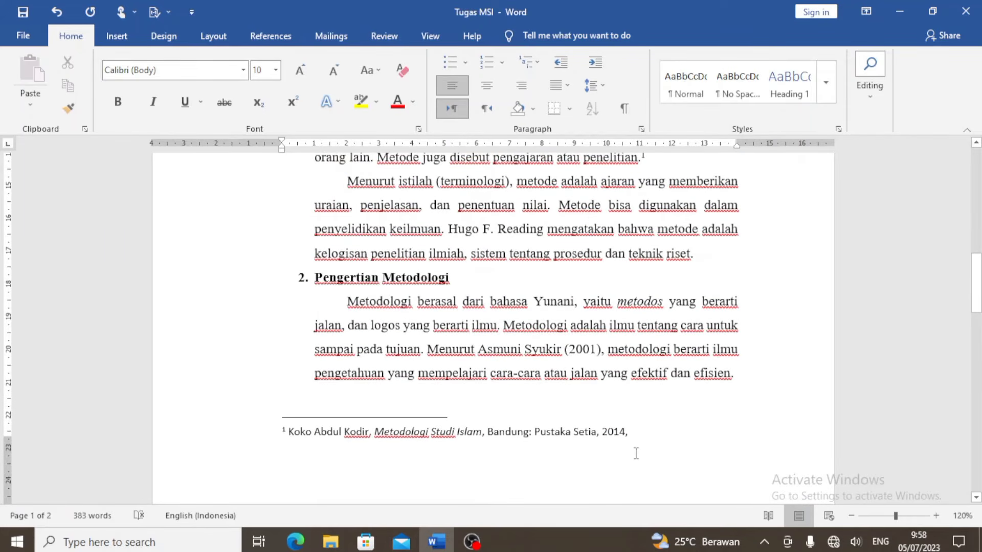
text(hlm)
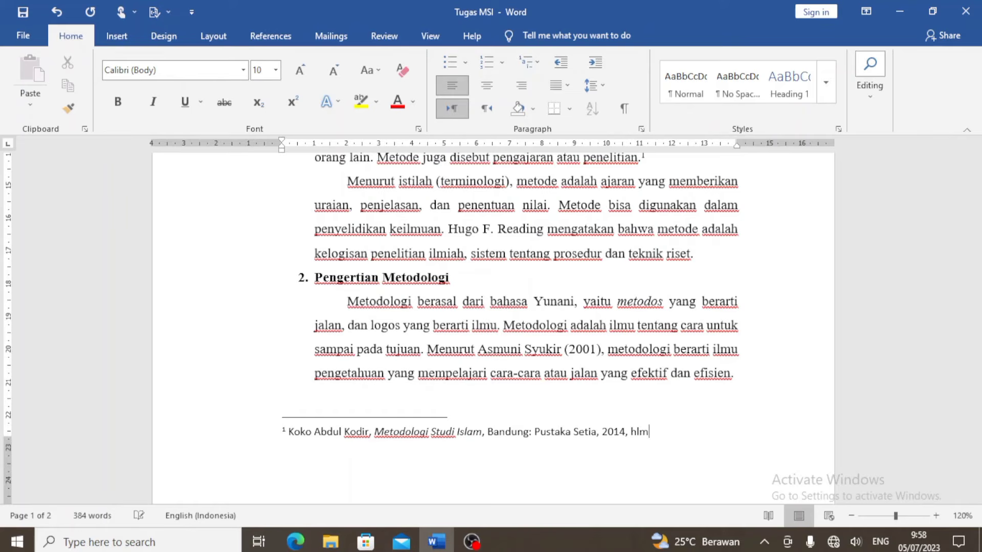
text(.)
key(BackSpace)
key(BackSpace)
key(BackSpace)
key(BackSpace)
text(.)
key(BackSpace)
text(lm.)
scroll(649, 421, up, 6)
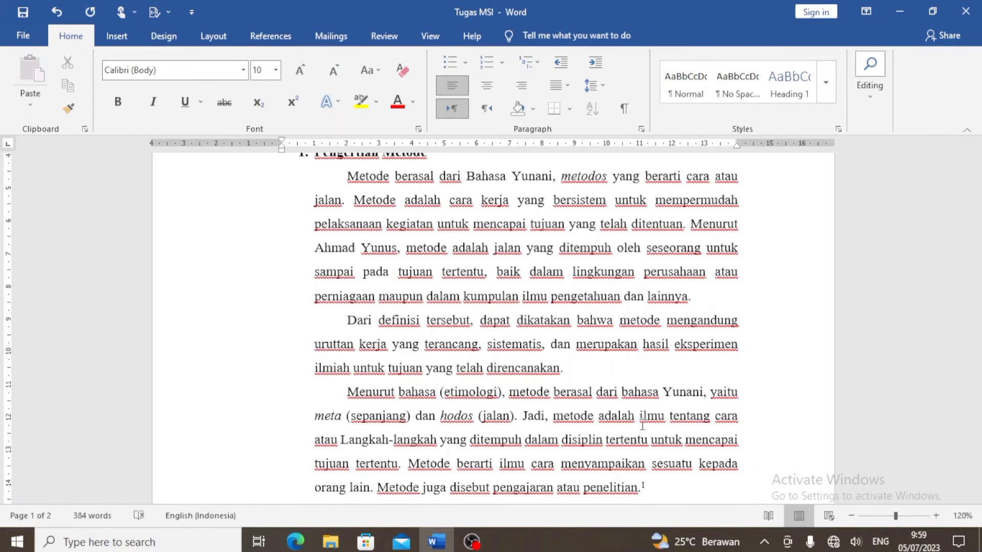
scroll(645, 425, up, 1)
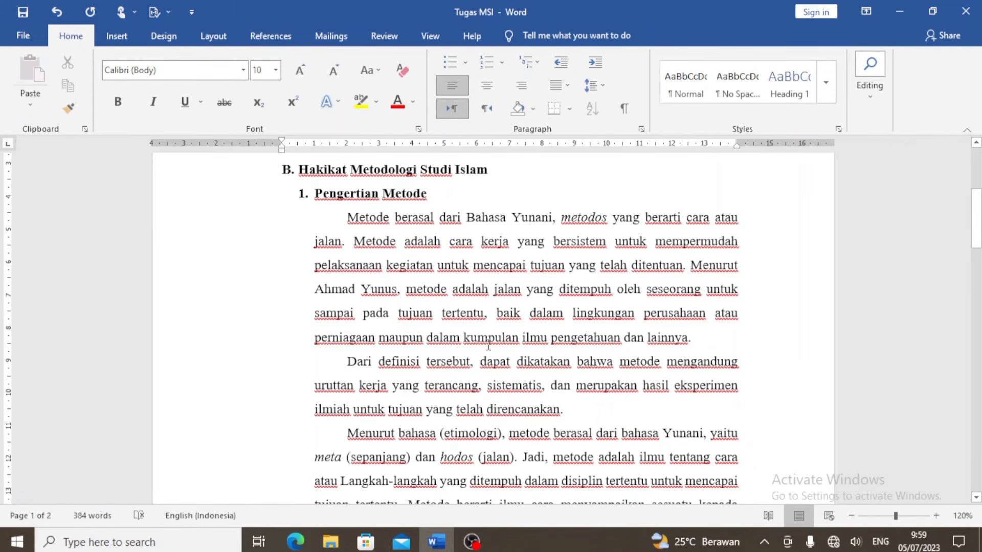
scroll(528, 377, down, 2)
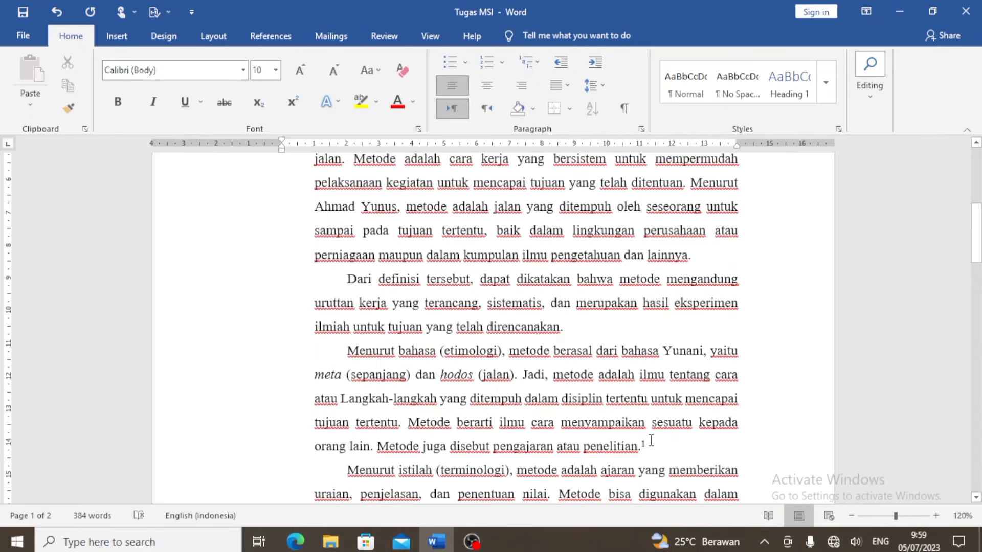
scroll(651, 440, down, 7)
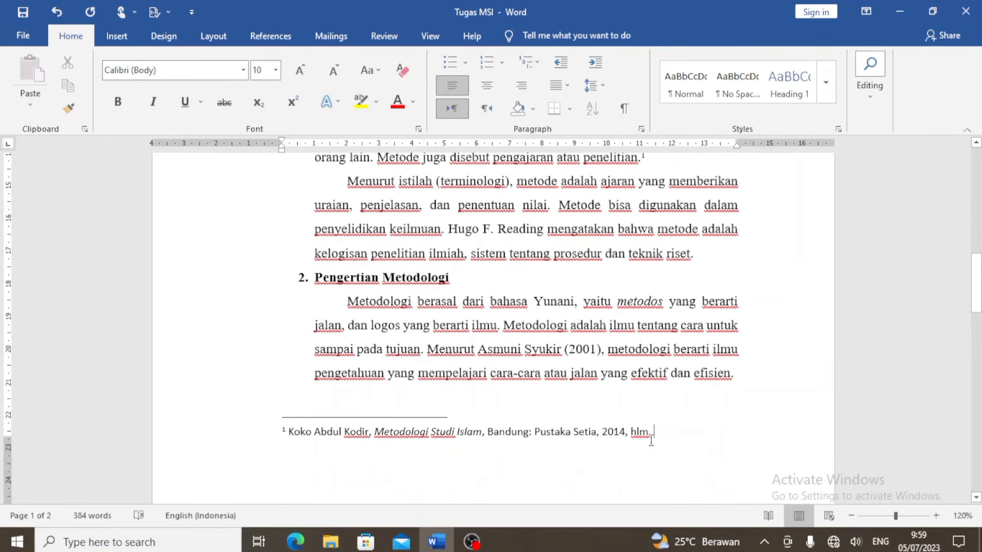
text(16)
Change the font of the entire footnote text to Times New Roman.
click(295, 432)
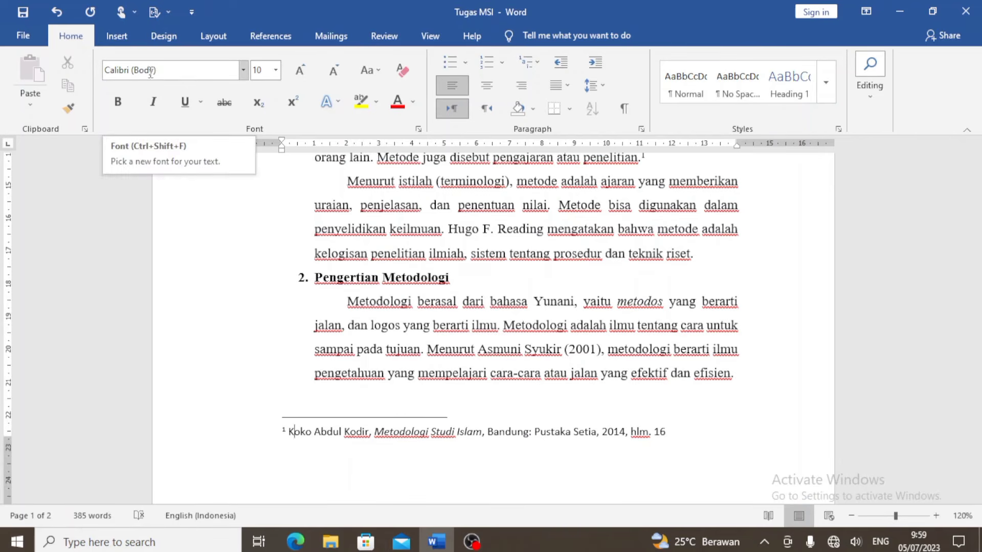
click(371, 253)
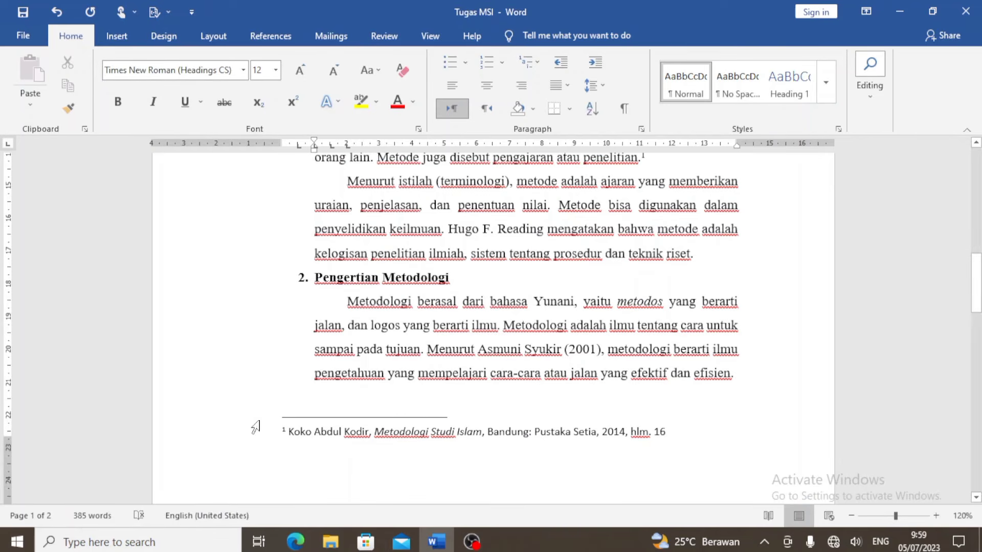
drag(285, 433, 667, 436)
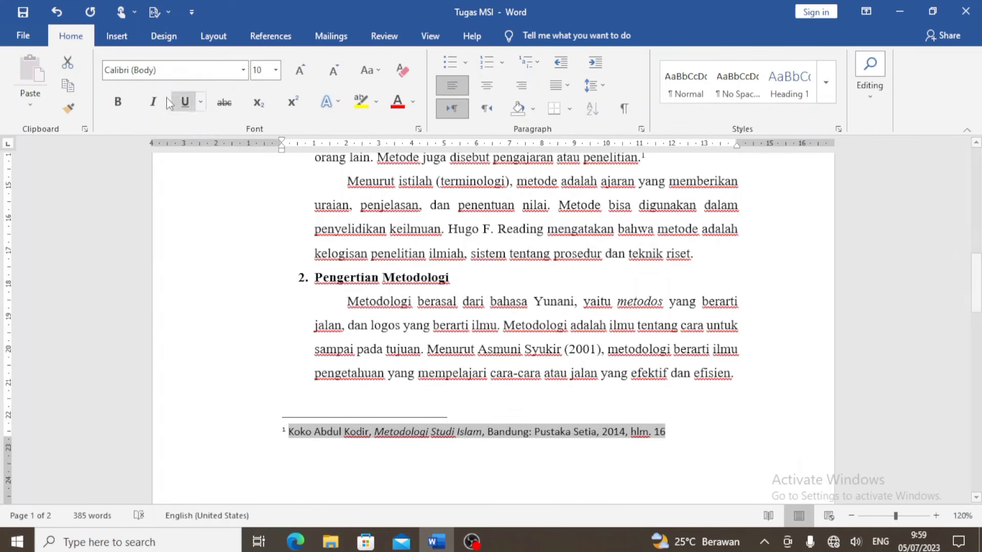
click(174, 73)
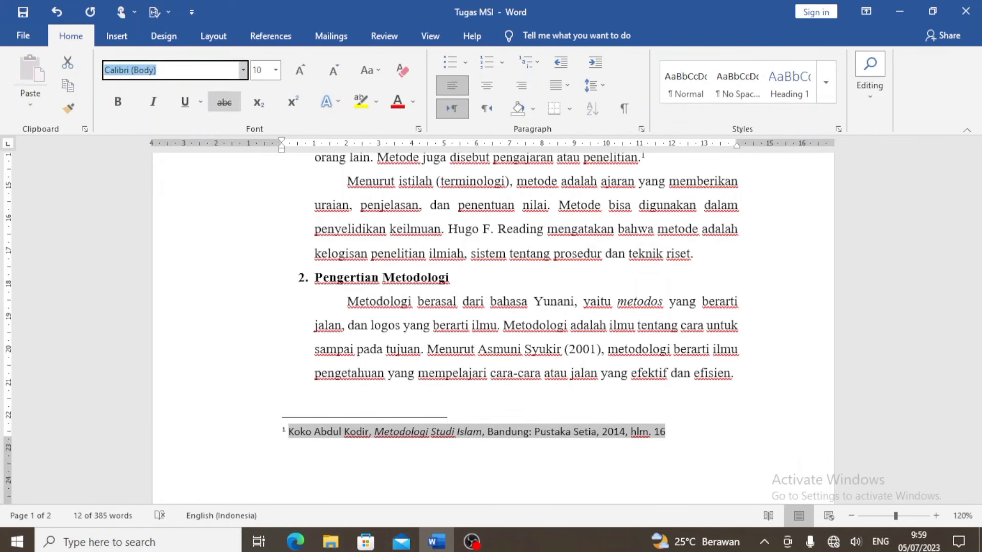
text(Times New Roman)
key(Return)
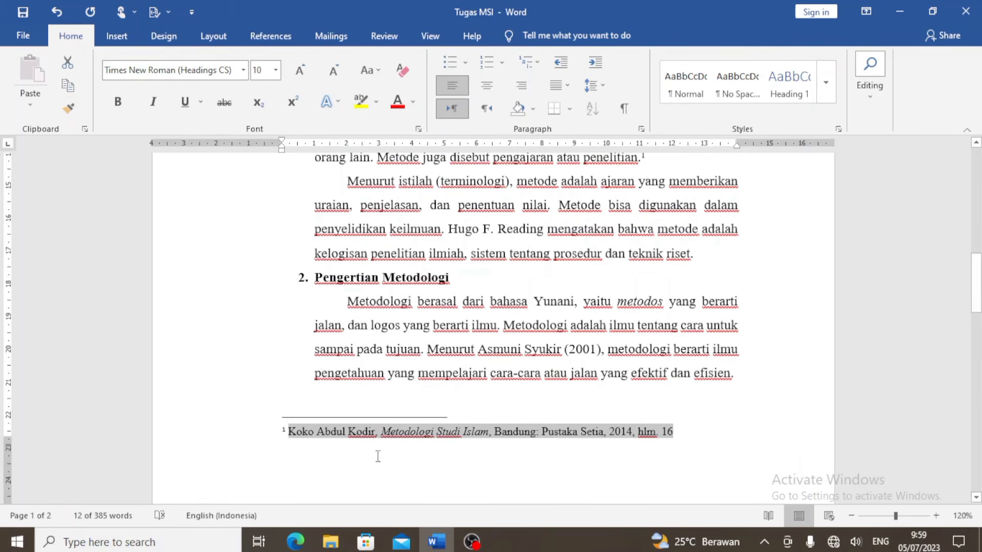
click(372, 434)
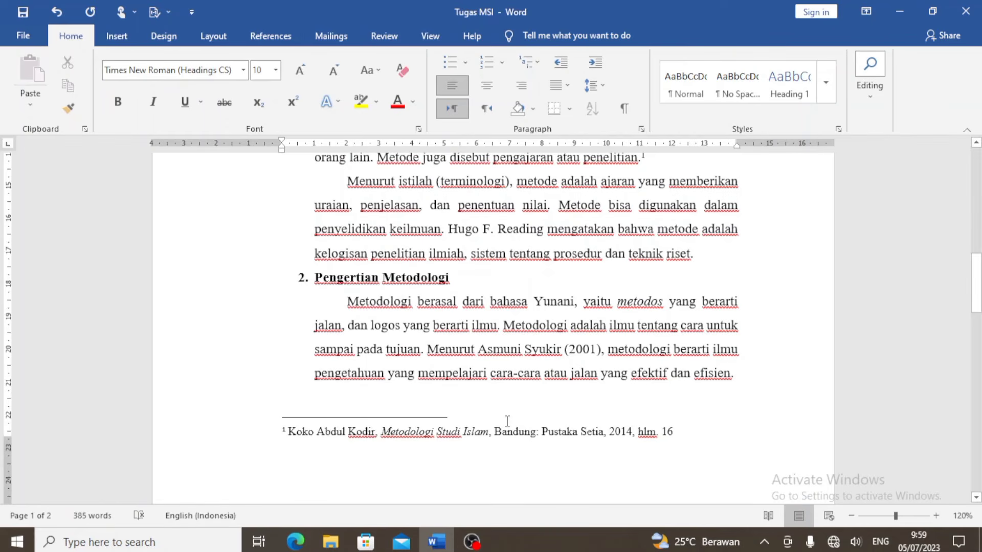
Review the completed footnote, its reference mark in the body text and the pages back to the "BAB II PEMBAHASAN" heading.
click(491, 331)
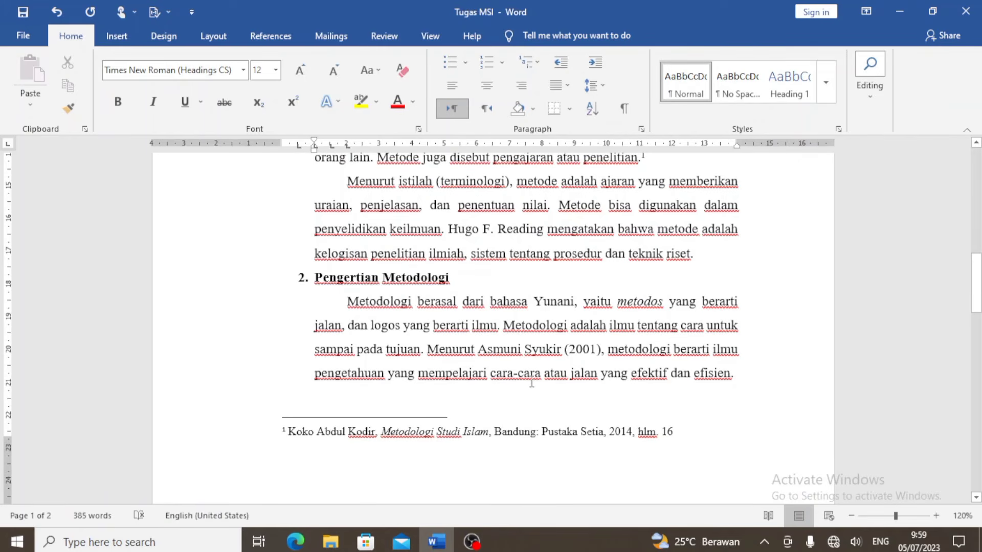
scroll(554, 402, down, 1)
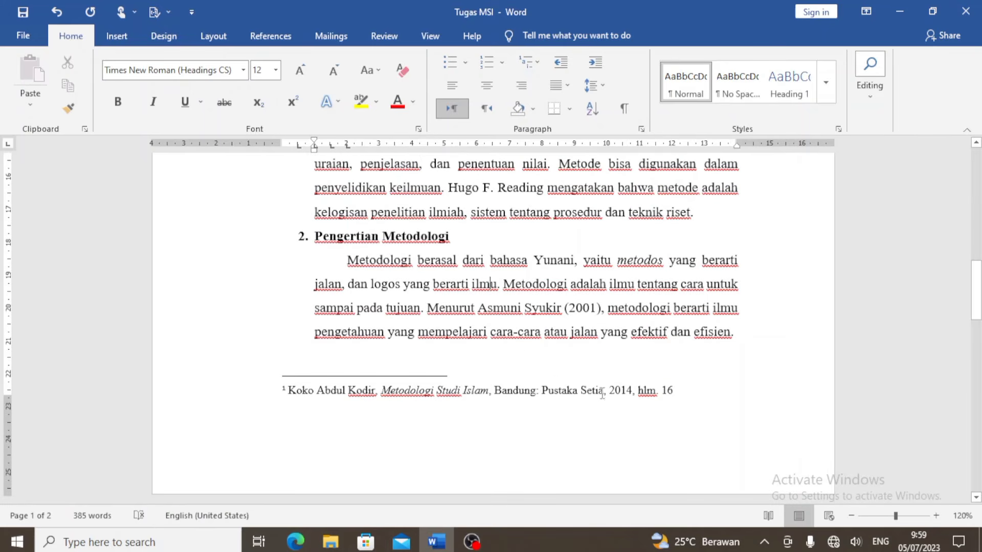
click(693, 390)
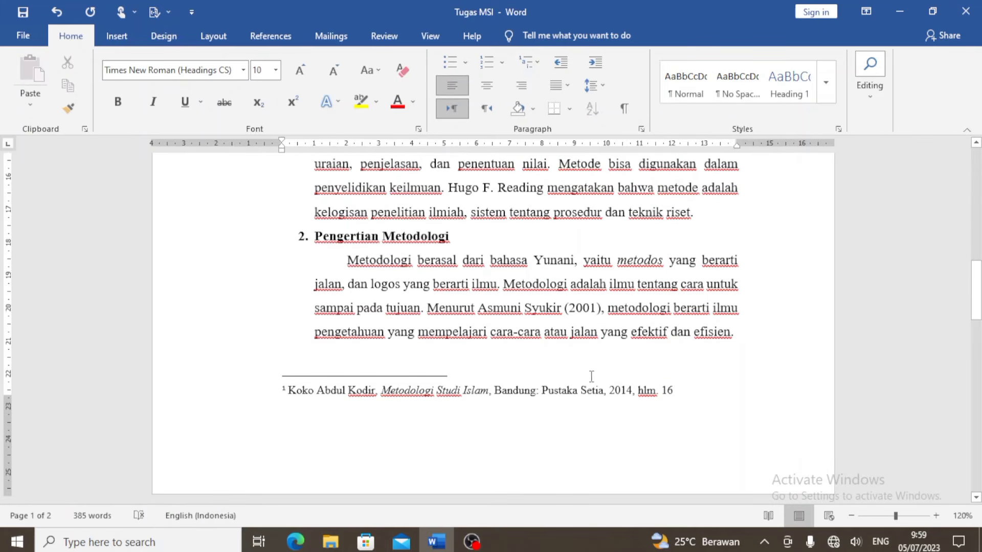
click(499, 337)
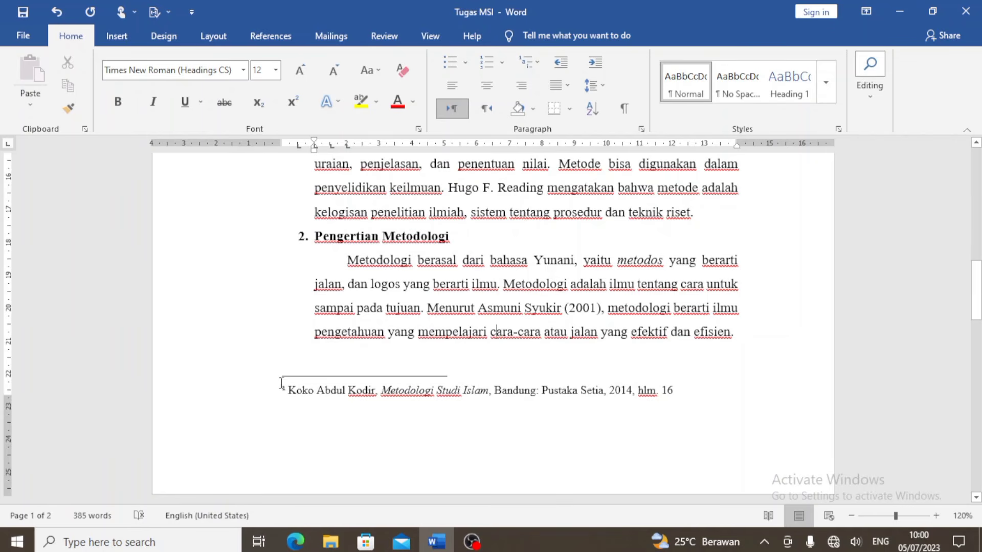
scroll(481, 317, up, 4)
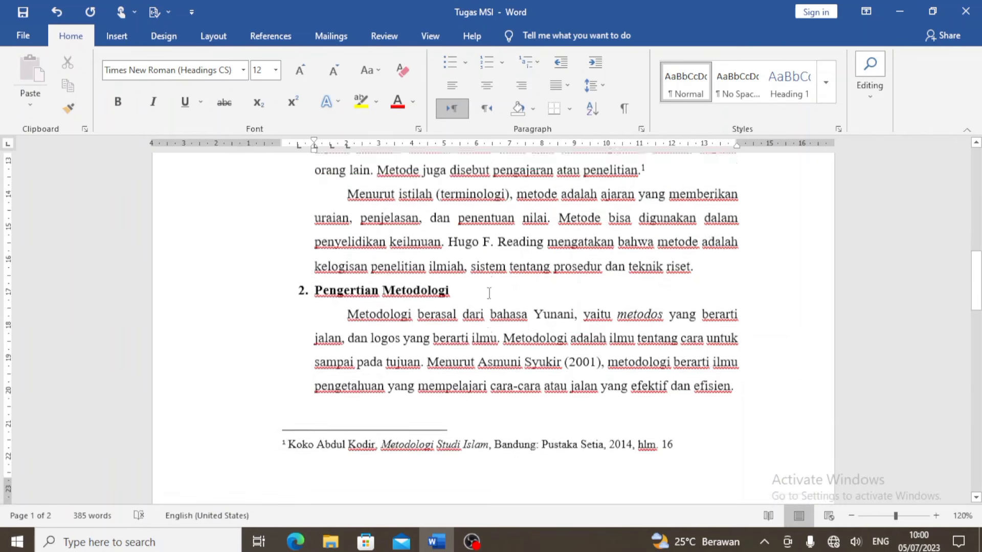
scroll(489, 292, up, 6)
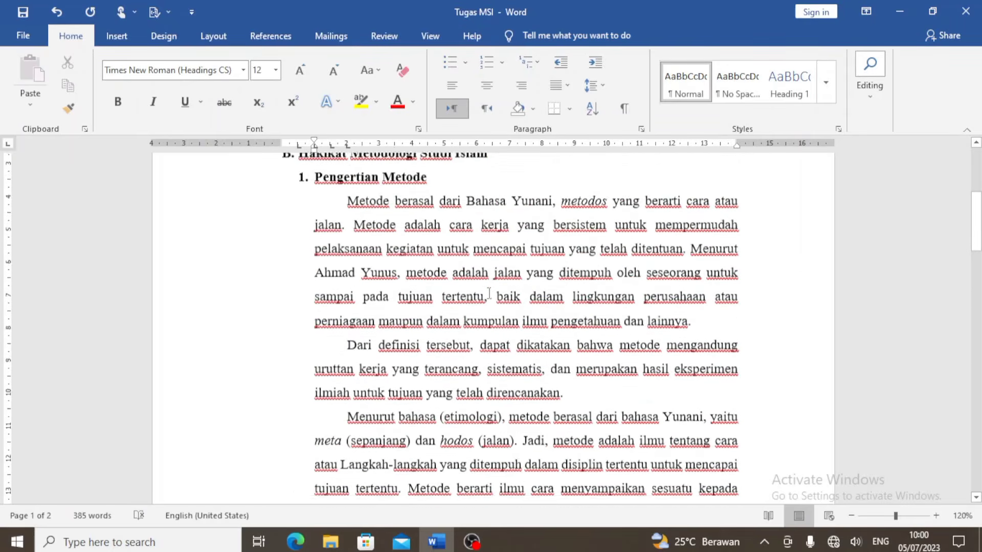
scroll(489, 293, up, 4)
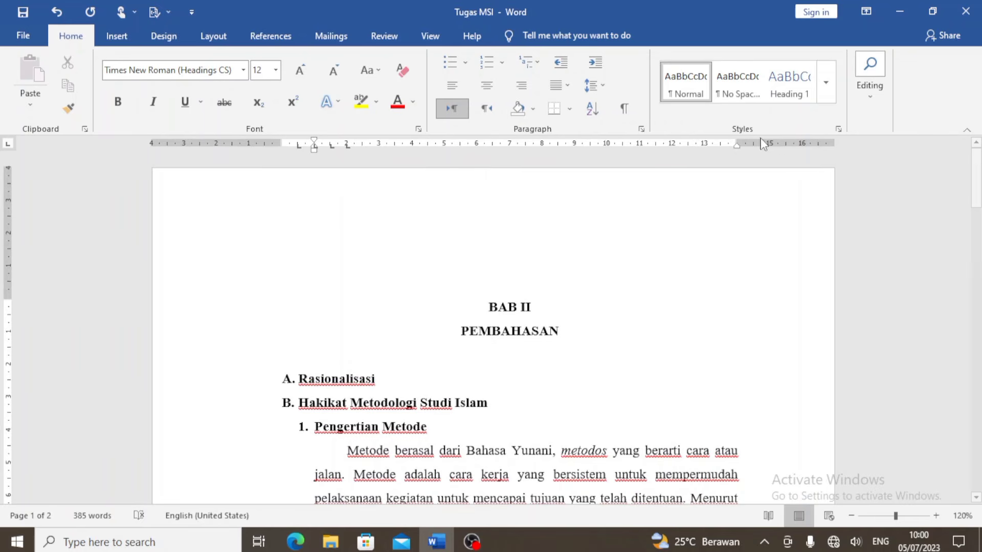
scroll(651, 302, down, 4)
scroll(676, 237, up, 4)
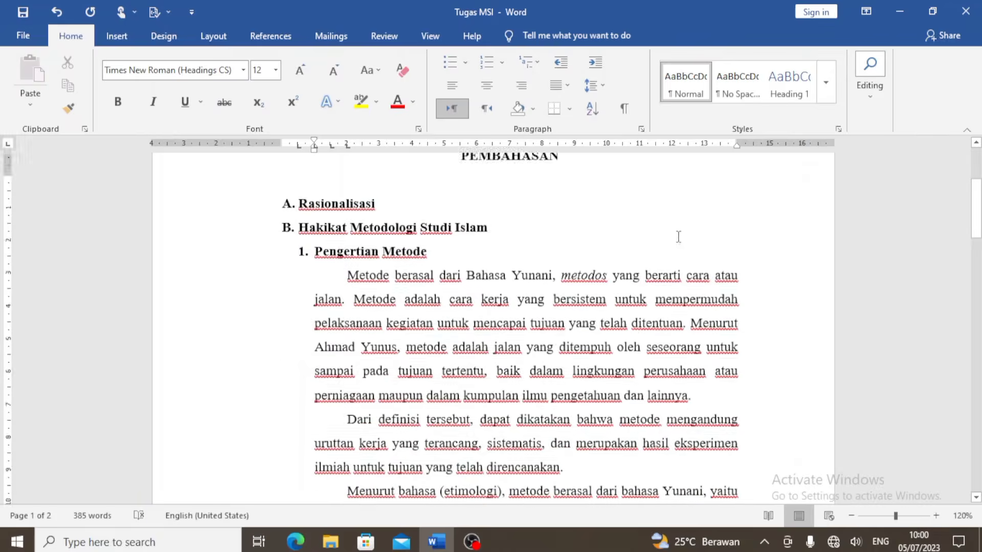
Minimize the document window and refresh the Windows desktop.
click(898, 11)
right_click(547, 156)
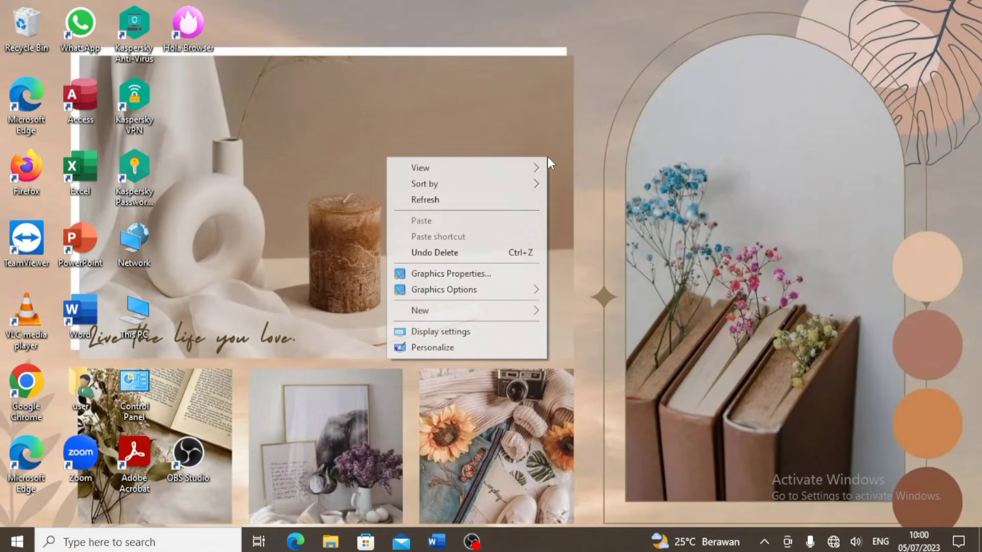
click(517, 200)
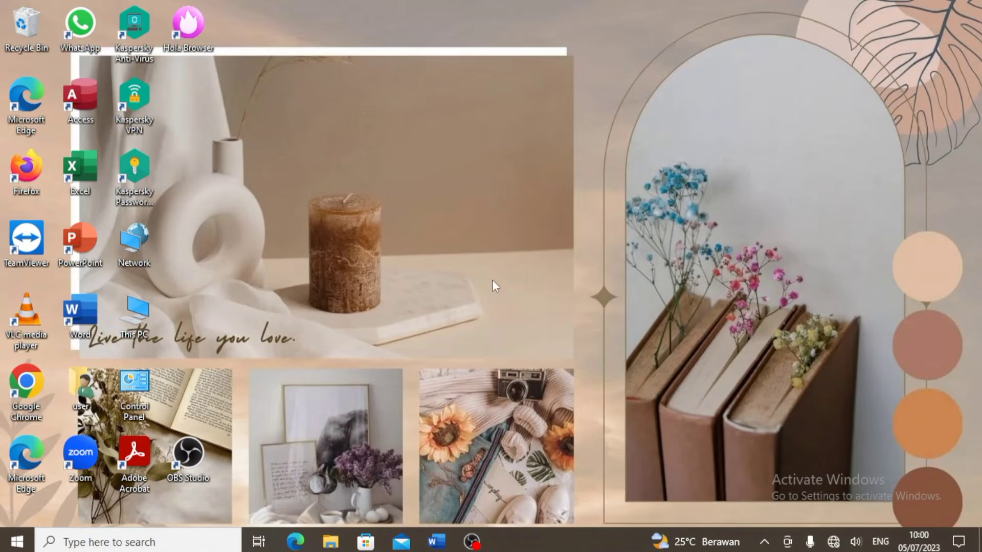